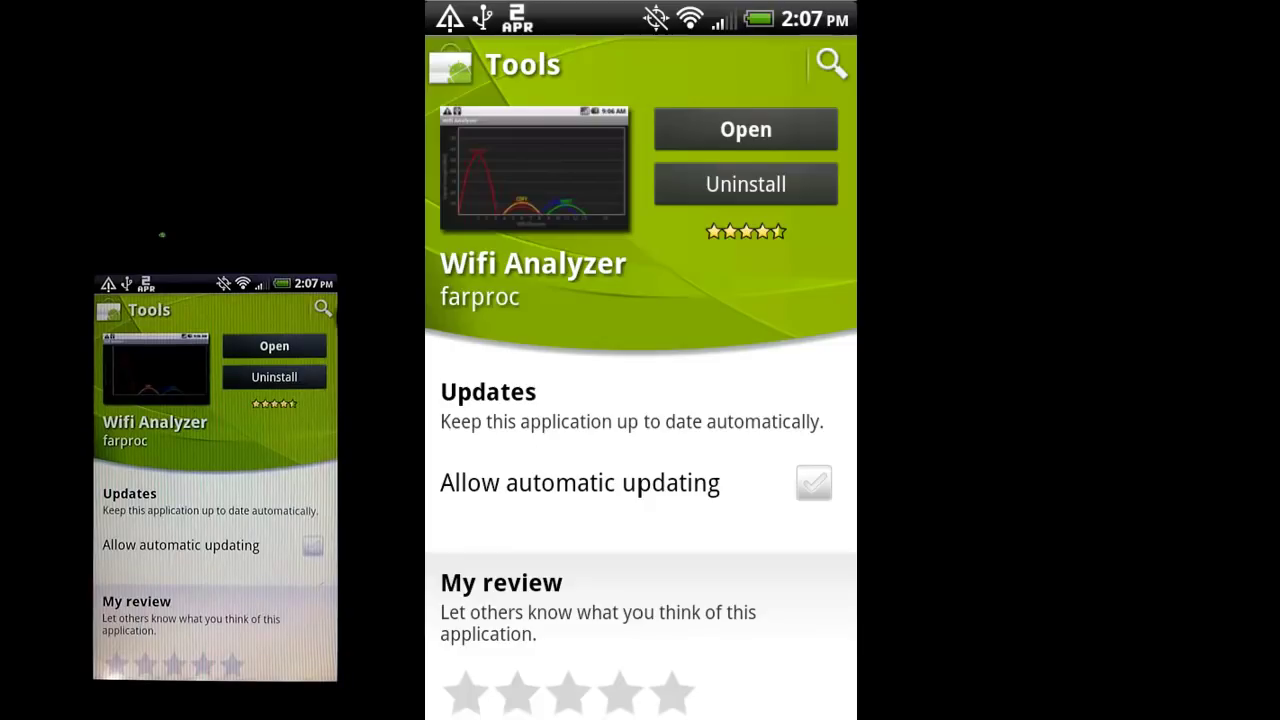
Open Wifi Analyzer from its Android Market page to show the live channel graph.
click(746, 129)
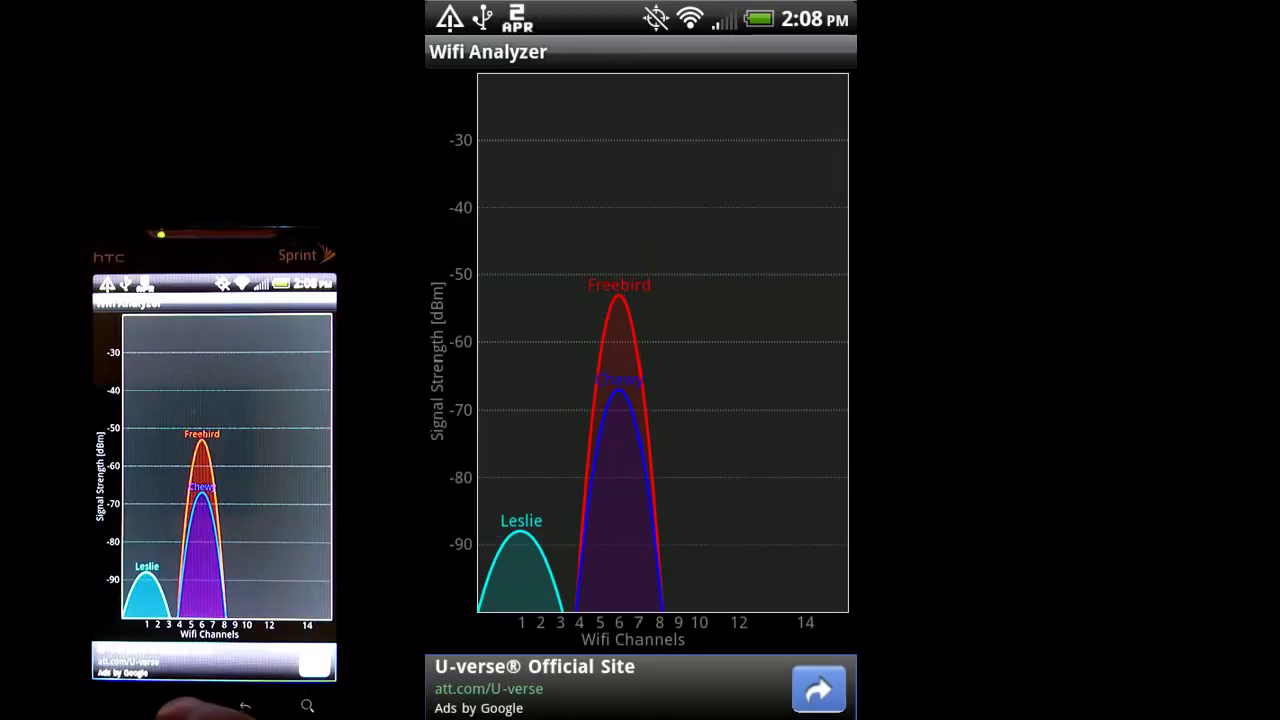
Show Wifi Analyzer's options menu over the live channel graph.
key(Menu)
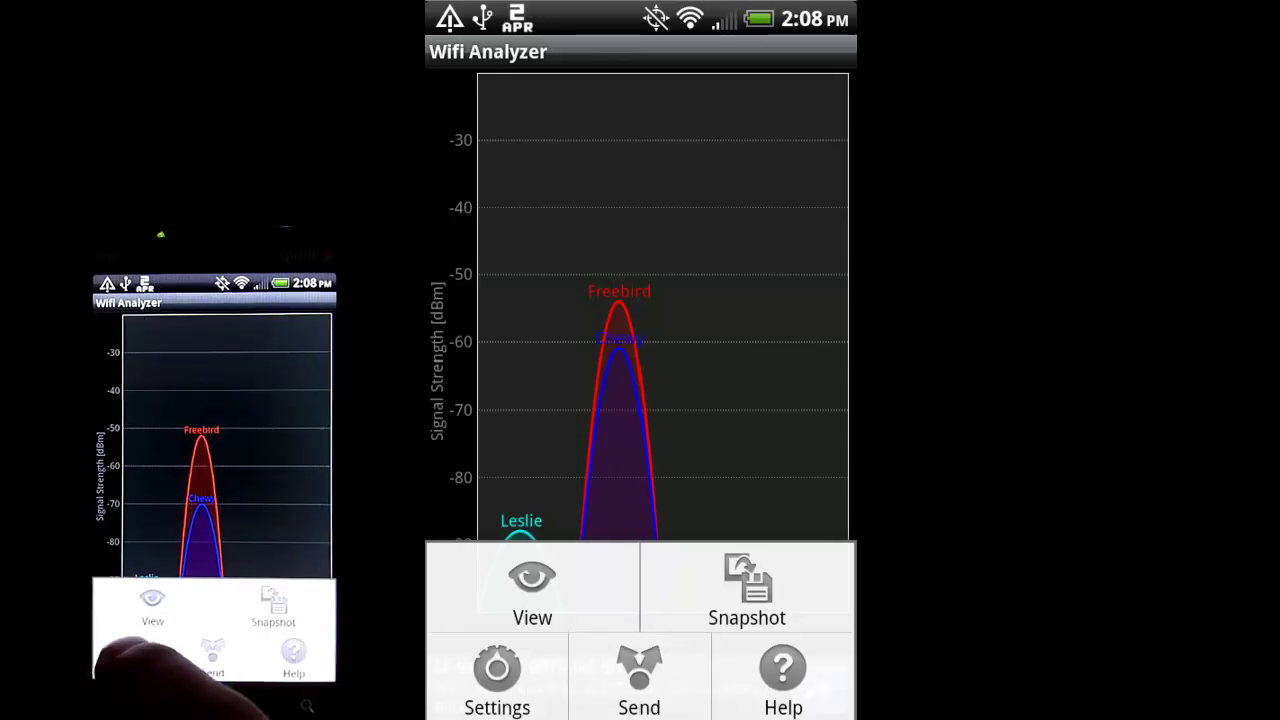
In Settings, check the 3-second scan interval and 14 available channels, changing nothing.
click(133, 655)
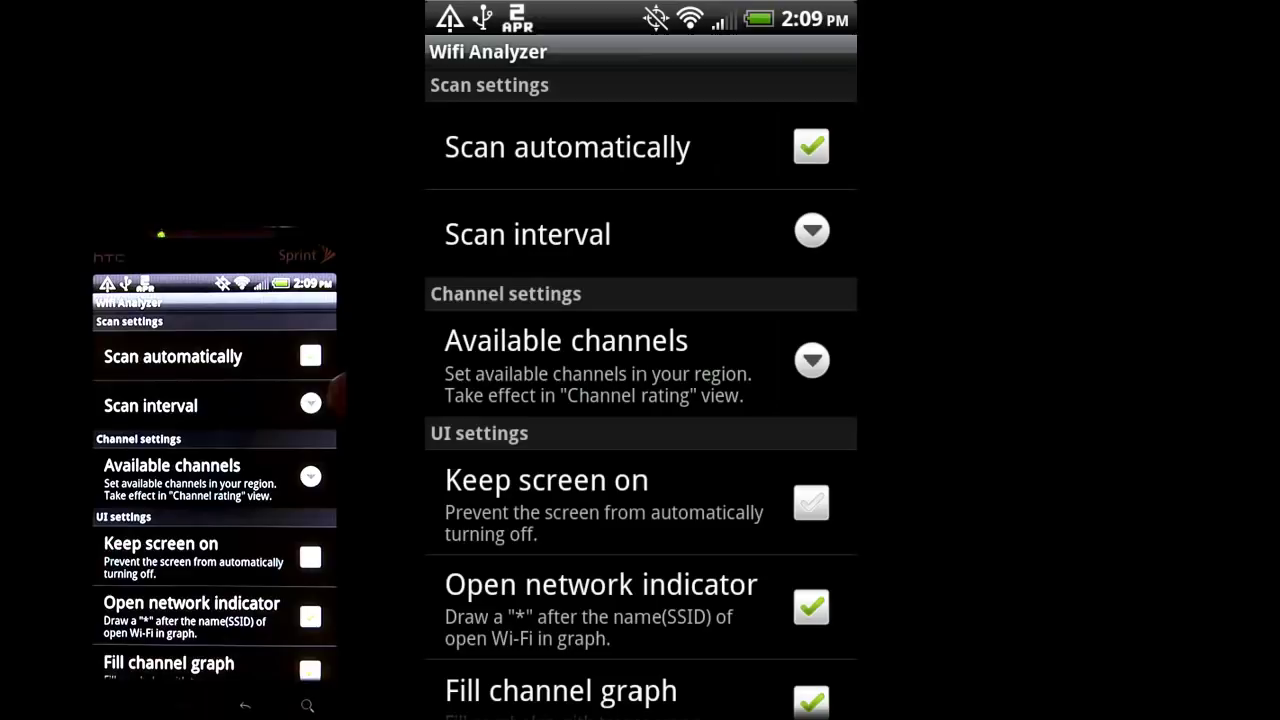
click(310, 403)
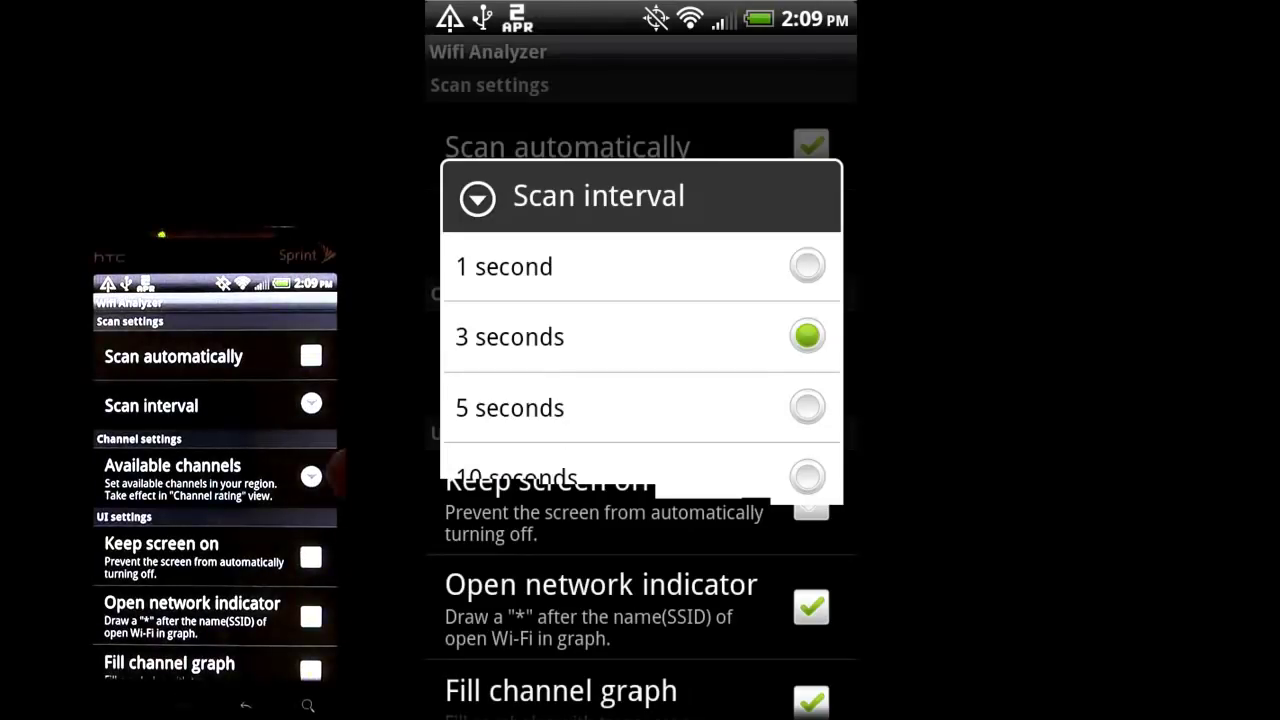
click(311, 476)
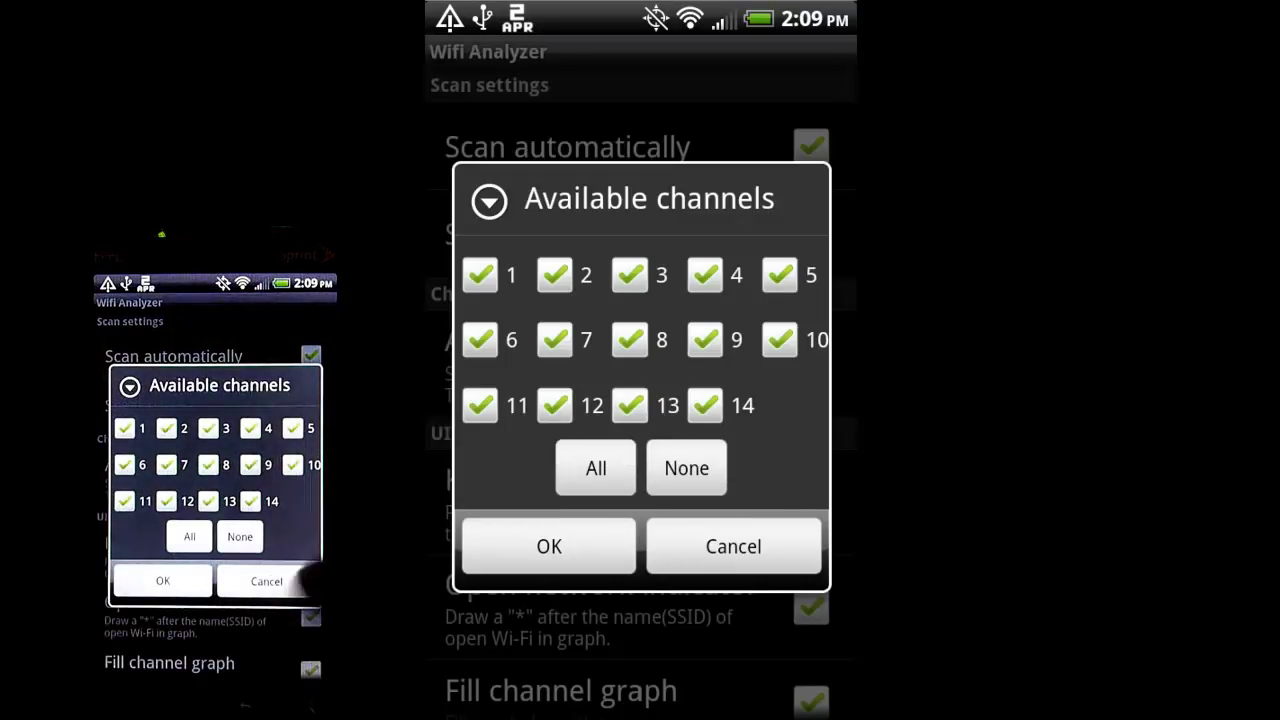
click(267, 581)
Enable Hide Ad under Ad setting, then return to the channel graph.
scroll(215, 480, down, 3)
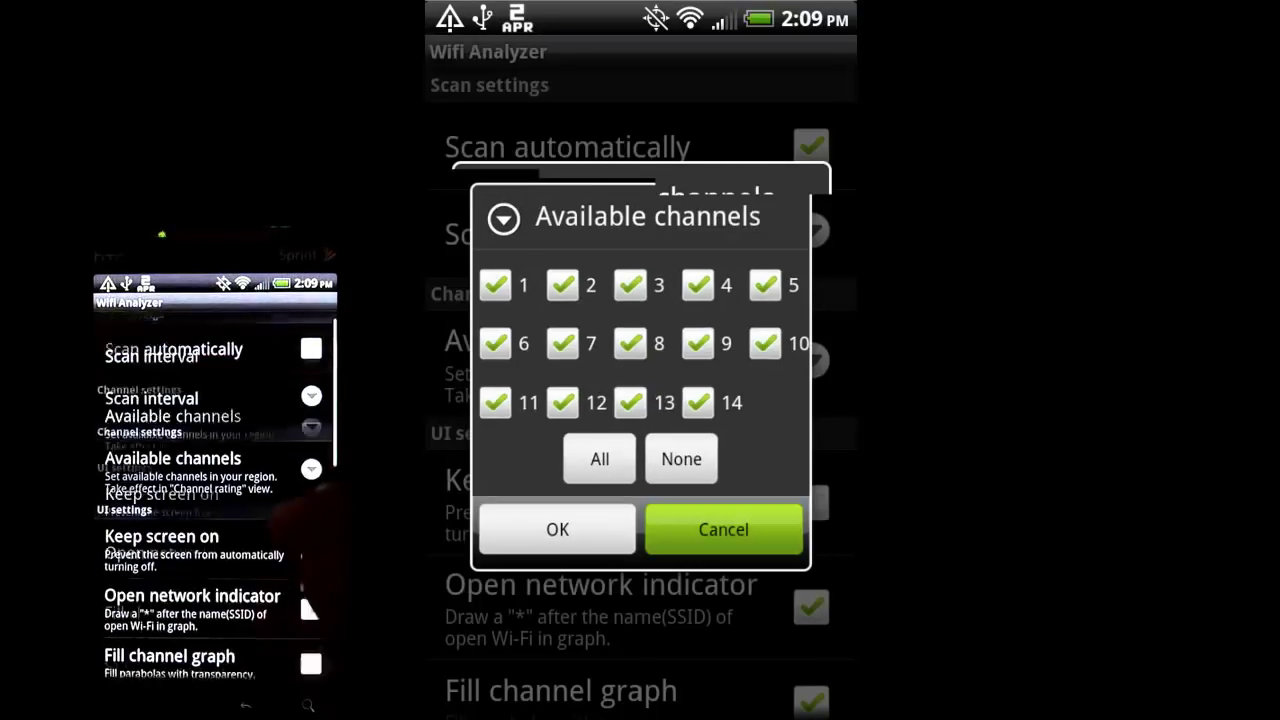
scroll(215, 480, down, 2)
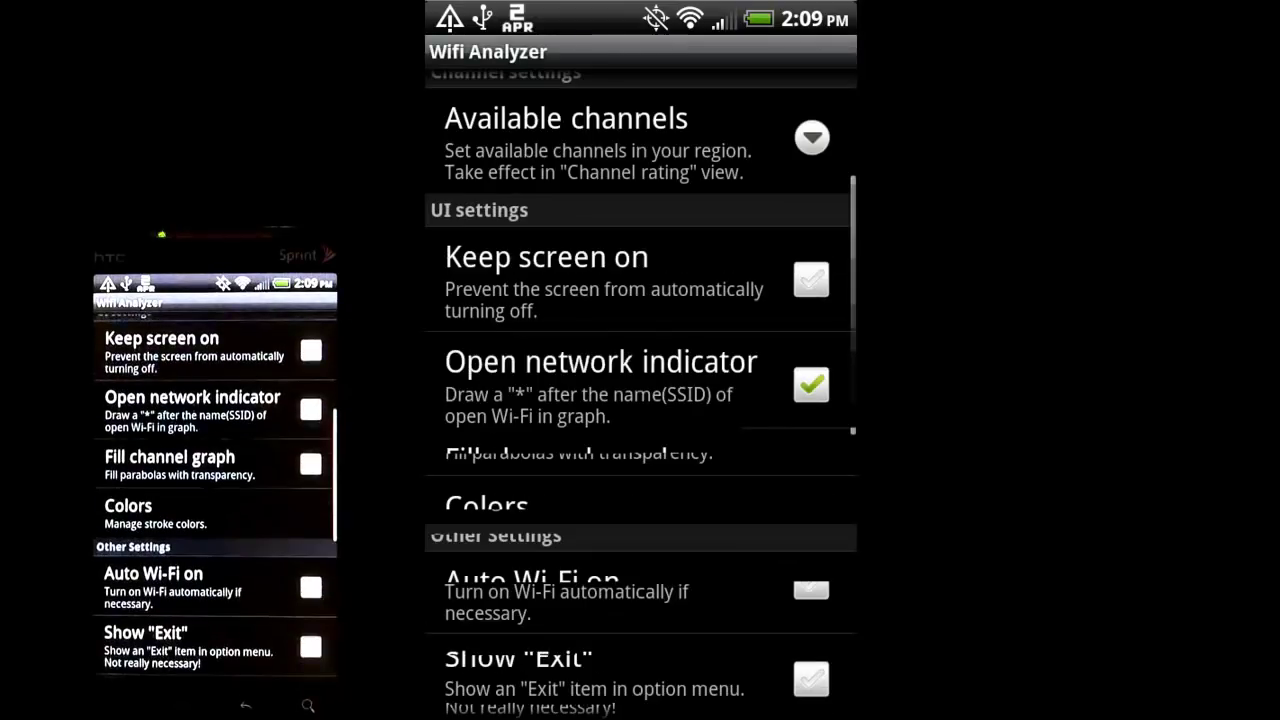
scroll(215, 480, down, 2)
scroll(215, 480, down, 1)
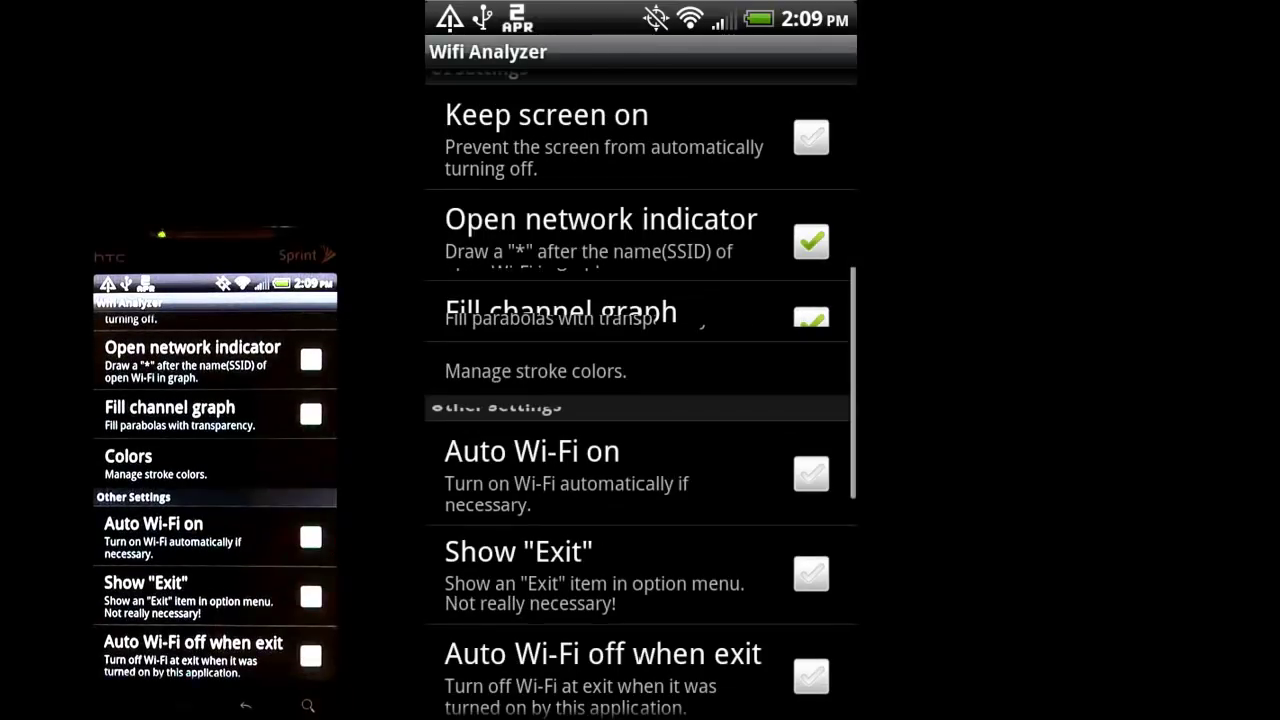
scroll(215, 480, down, 2)
scroll(215, 480, down, 1)
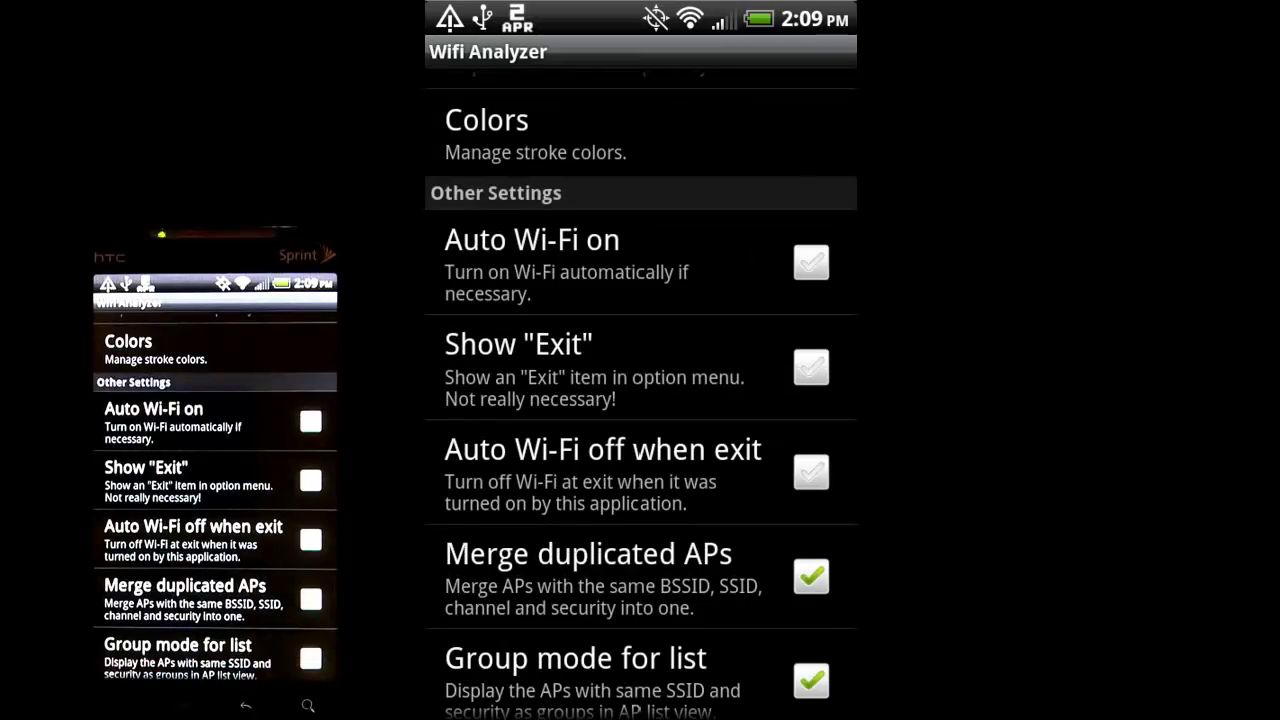
scroll(215, 480, down, 3)
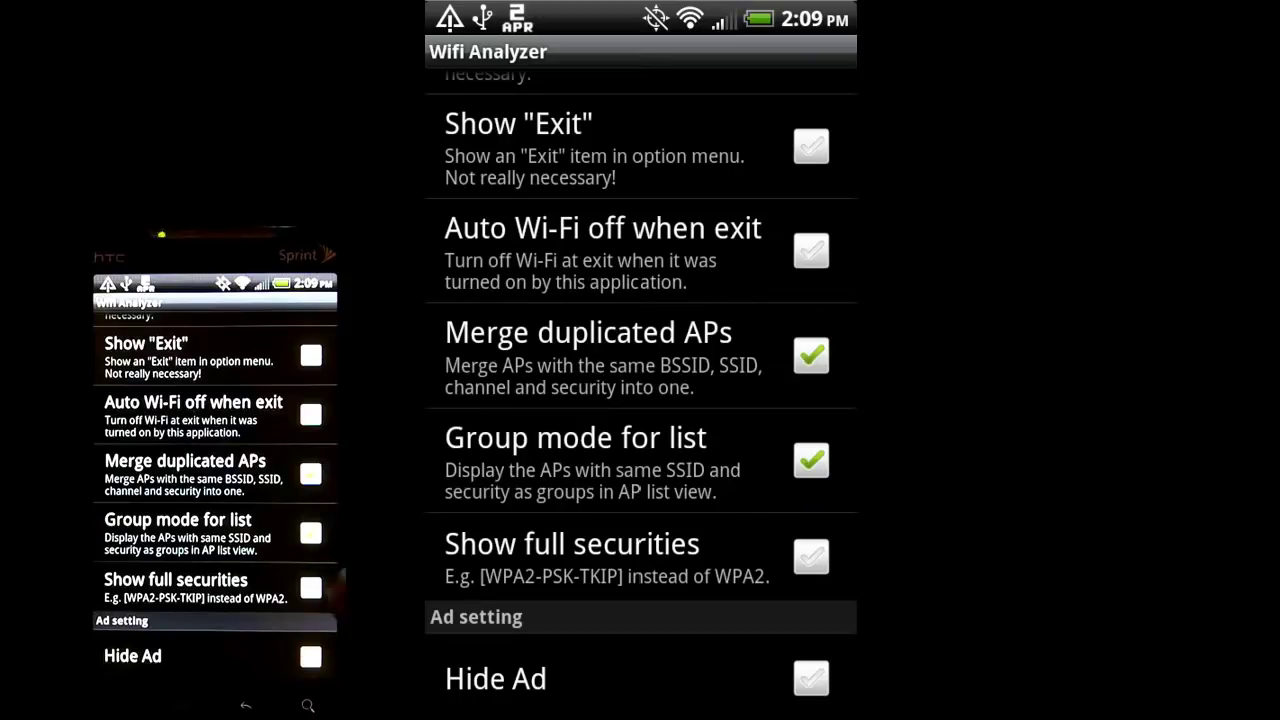
scroll(215, 480, down, 2)
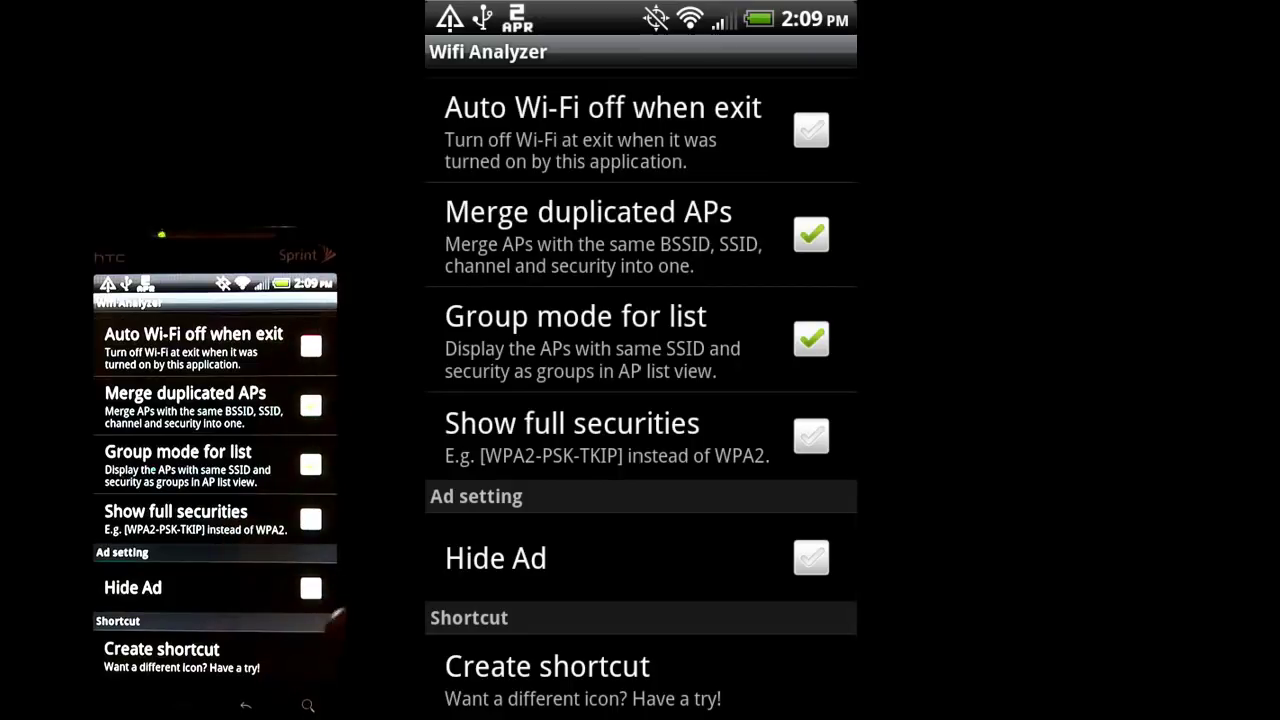
click(311, 588)
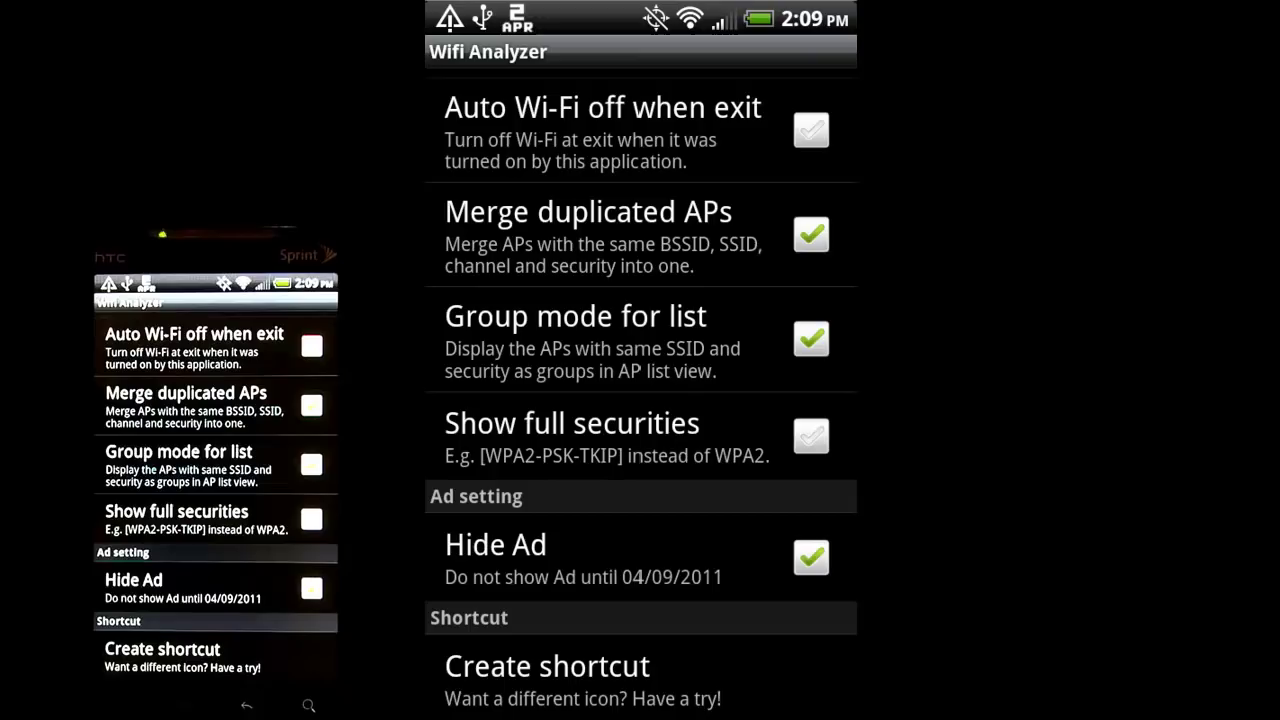
click(246, 705)
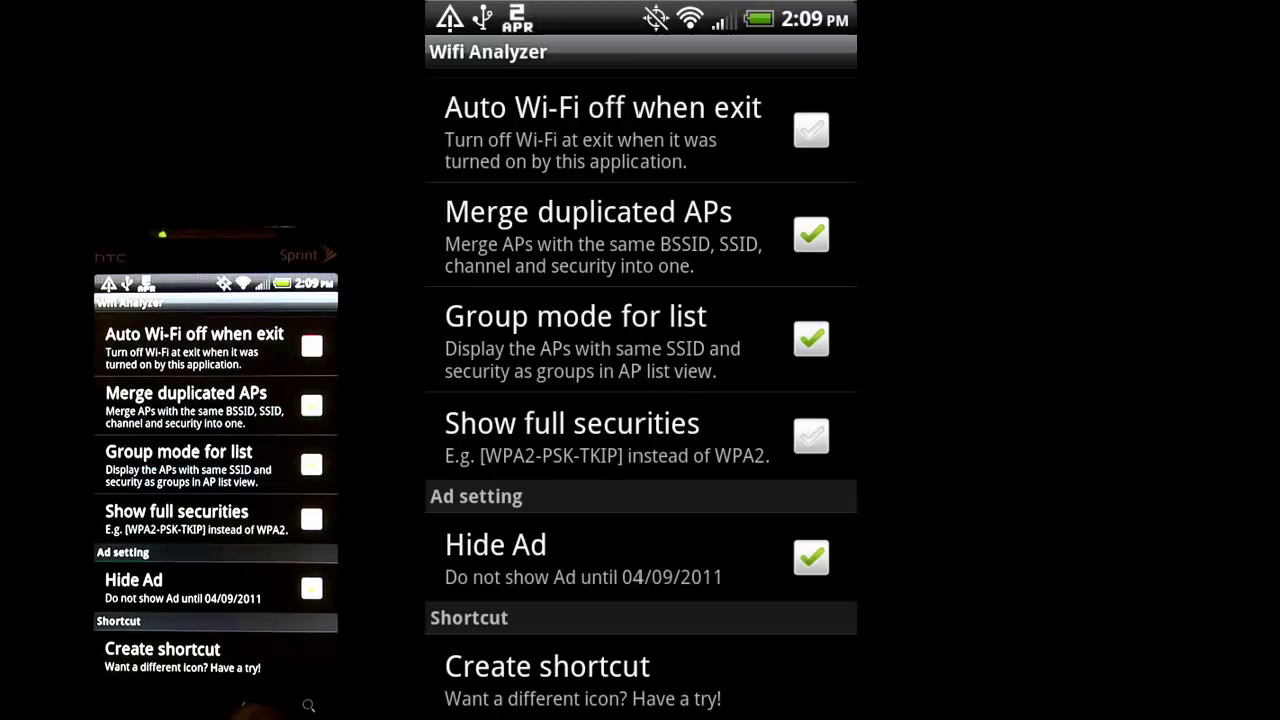